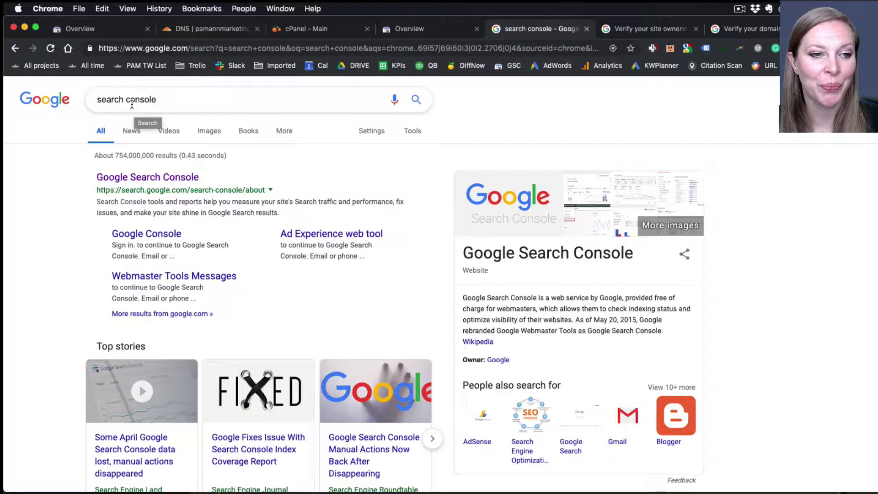
Step: Launch Search Console from the Google search result and return to the site's Overview page
click(144, 177)
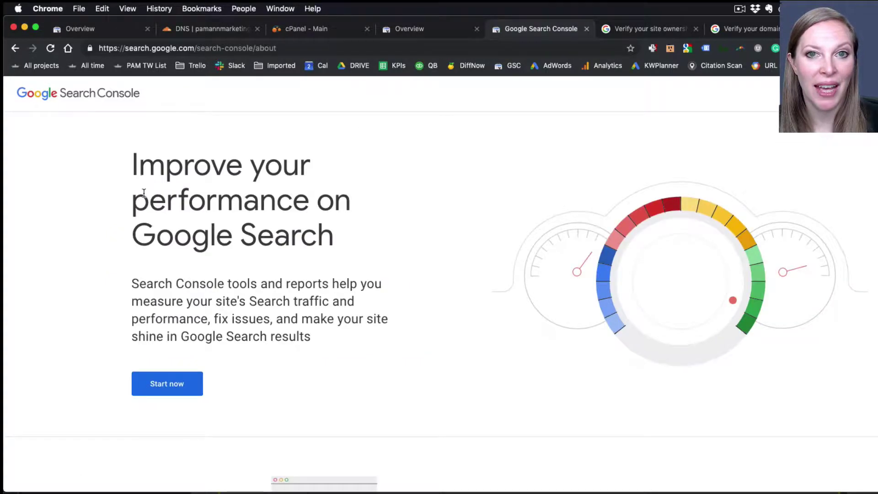
click(175, 382)
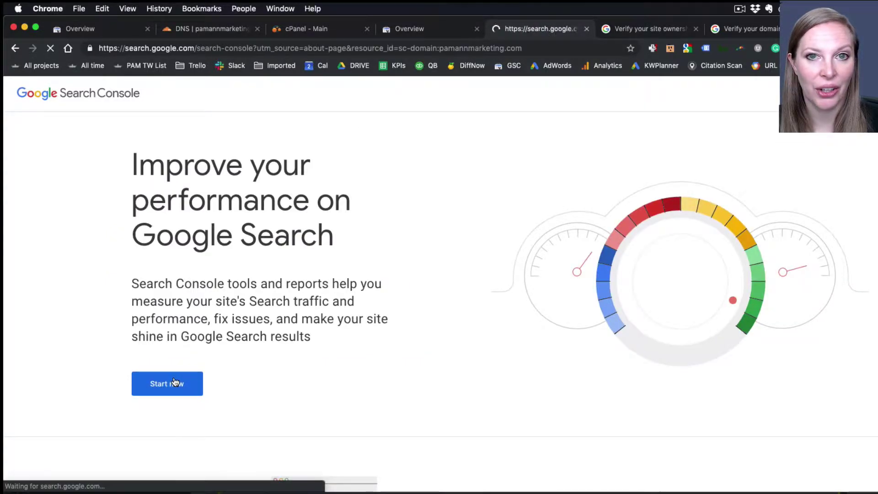
key(super+w)
key(super+w)
key(super+w)
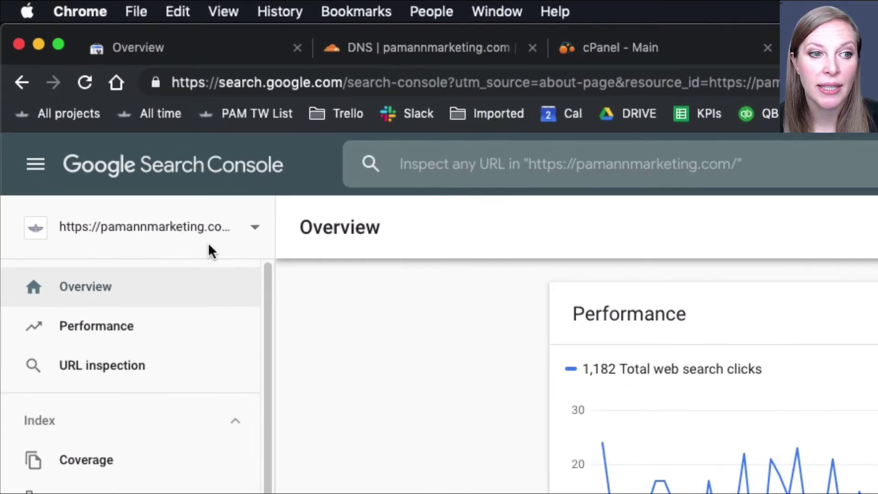
Step: Start adding a new property from the Search Console property selector
click(76, 231)
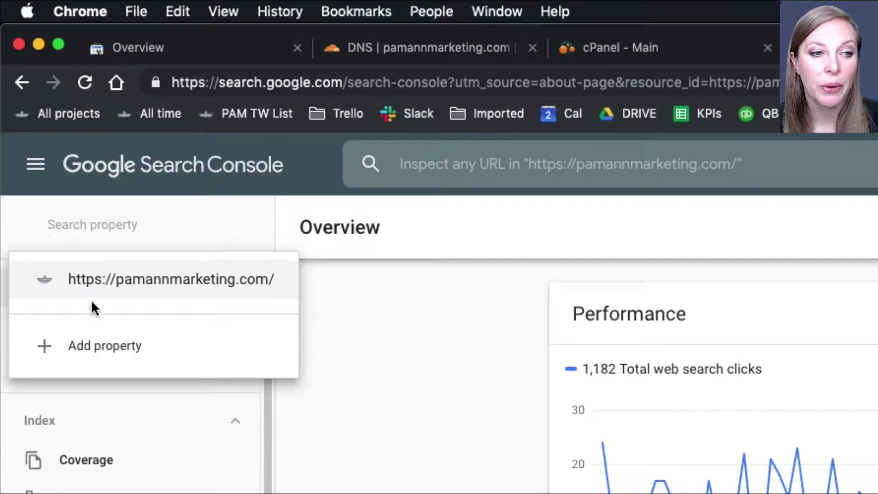
click(88, 338)
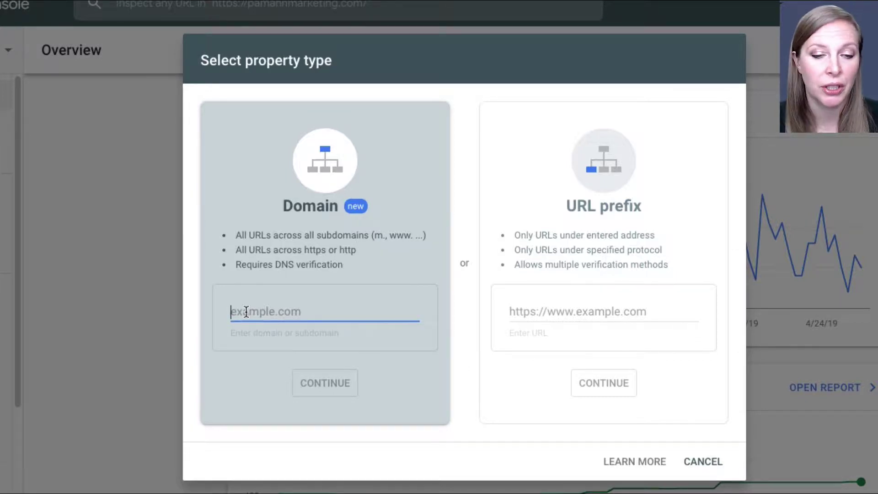
Step: Enter pamannmarketing.com as a Domain property and continue to get its TXT verification record
text(pamannmarketing.com)
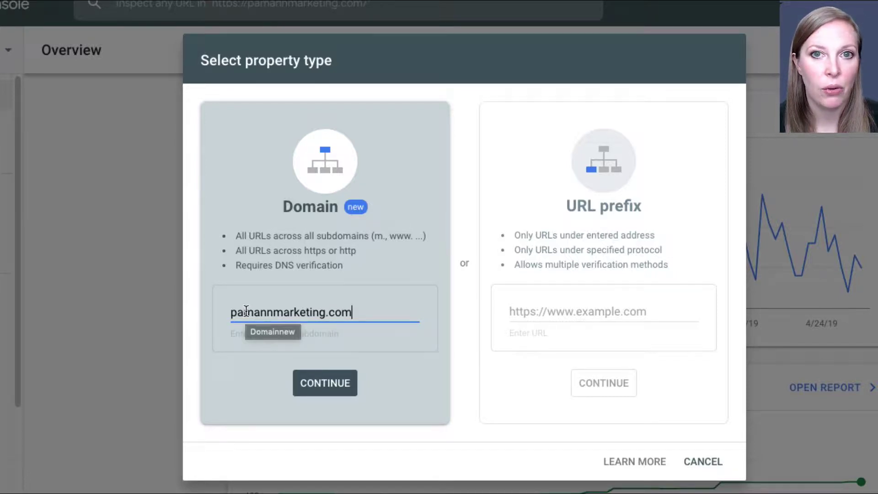
click(335, 385)
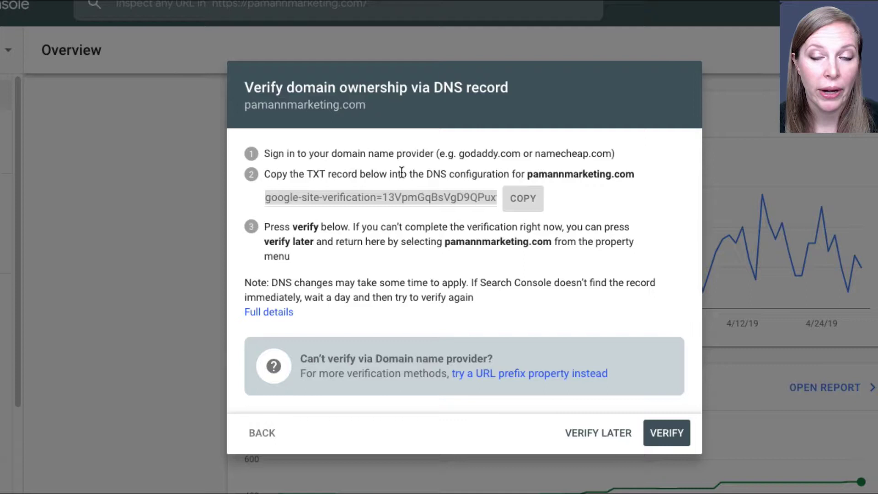
Step: Read the full DNS verification help and the G Suite guide for domain providers
click(280, 314)
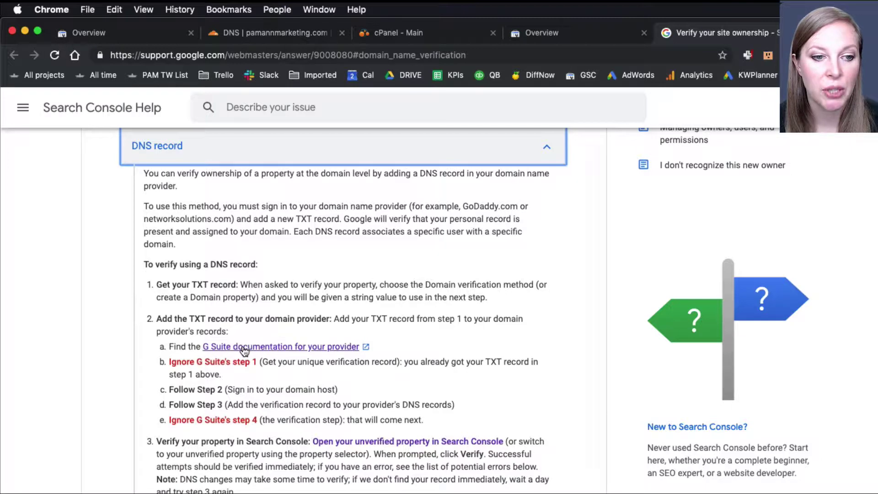
click(244, 349)
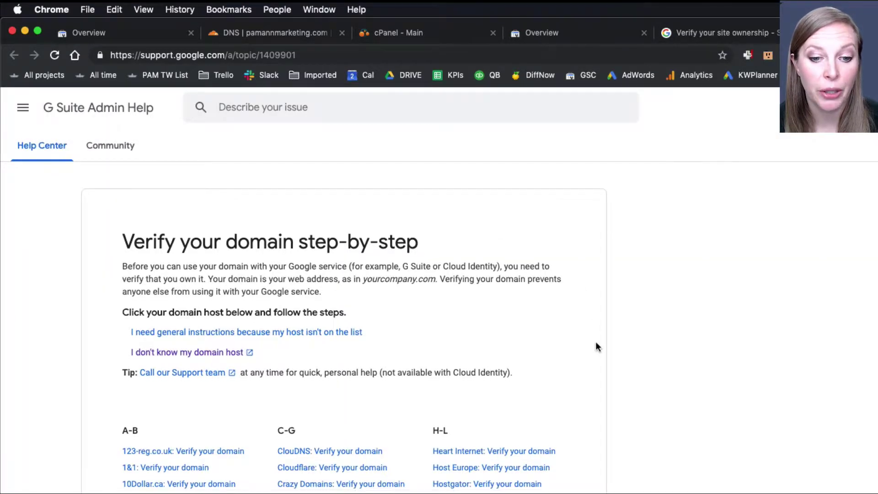
scroll(596, 344, down, 5)
scroll(596, 343, down, 4)
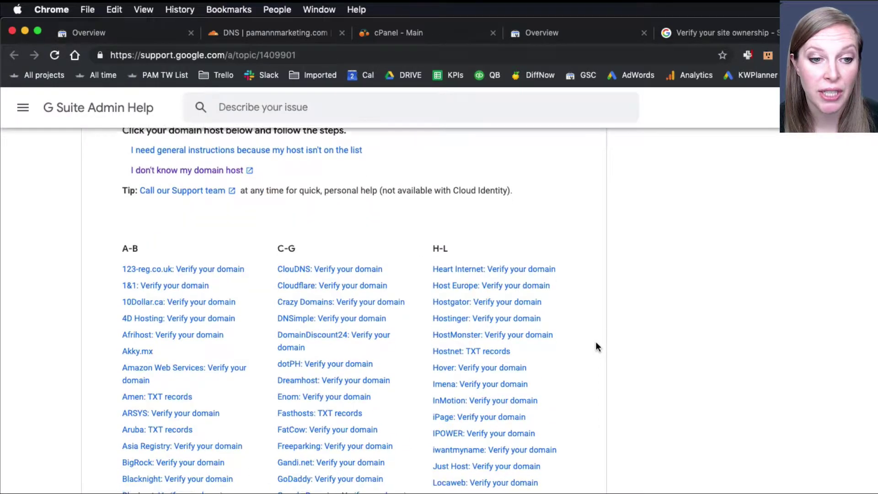
scroll(596, 342, down, 8)
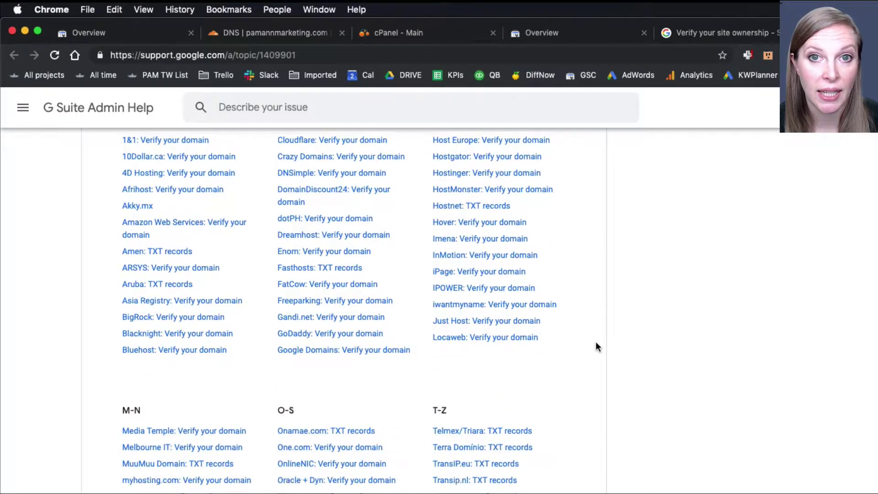
scroll(596, 344, up, 15)
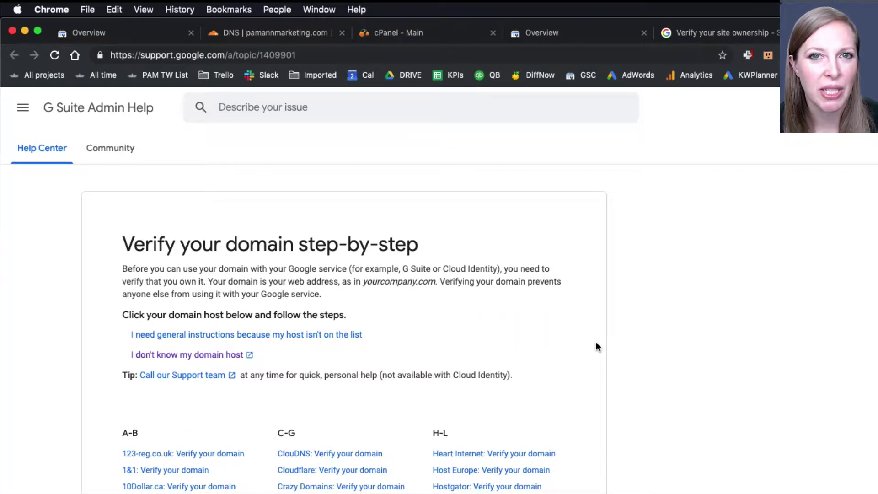
Step: Review how to identify the domain host, then go to Cloudflare's DNS settings for pamannmarketing.com
click(217, 355)
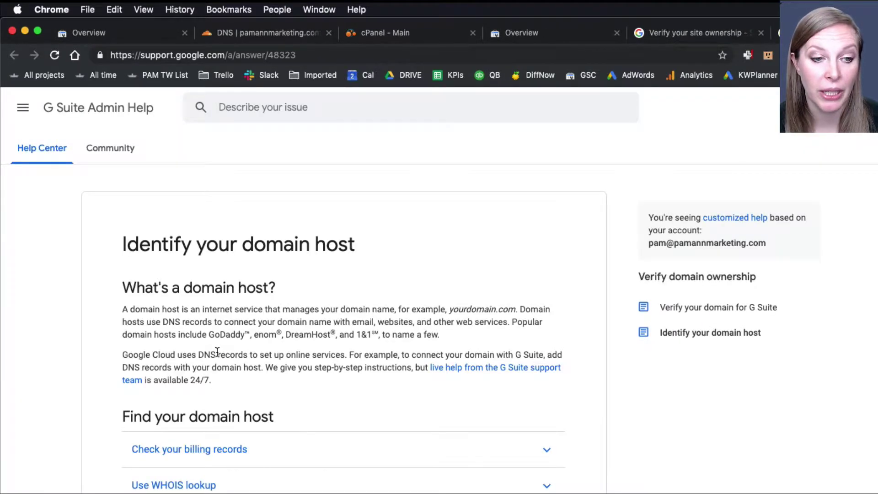
scroll(215, 348, down, 5)
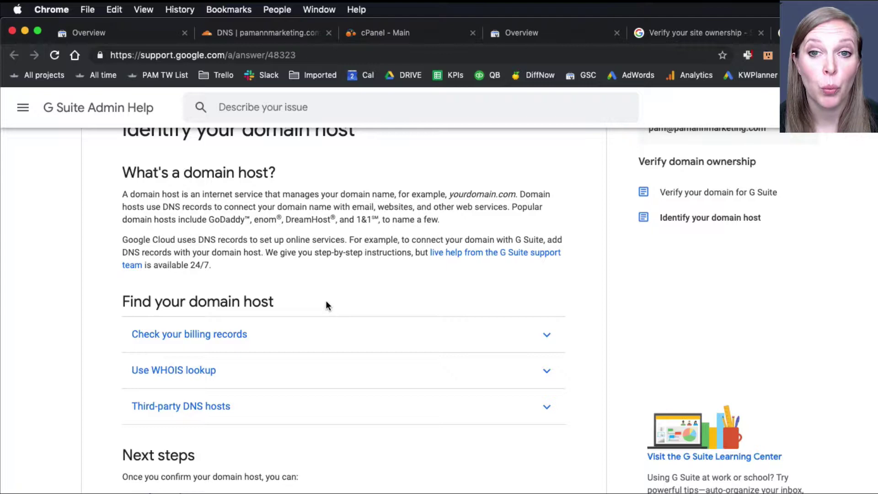
key(super+bracketleft)
scroll(531, 265, down, 10)
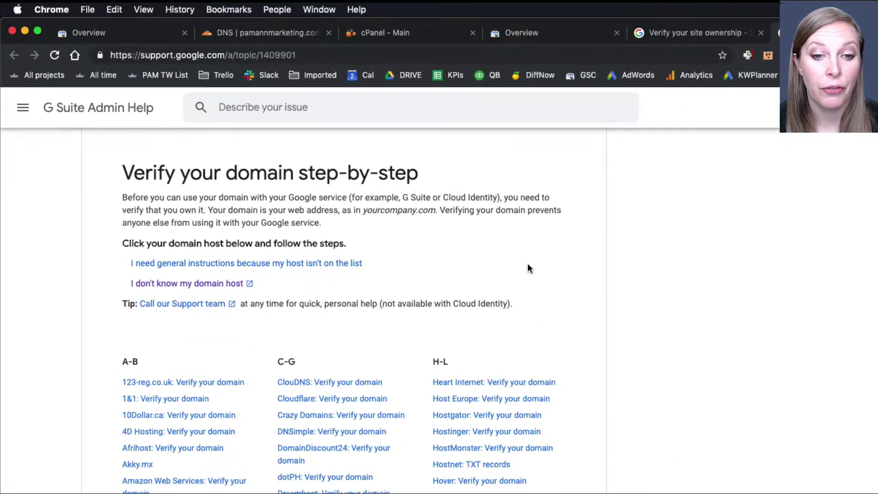
scroll(714, 305, up, 5)
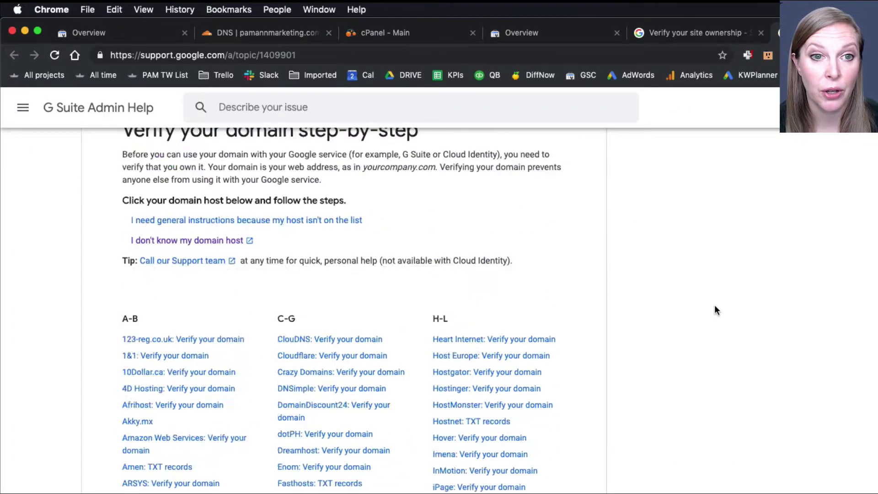
click(245, 33)
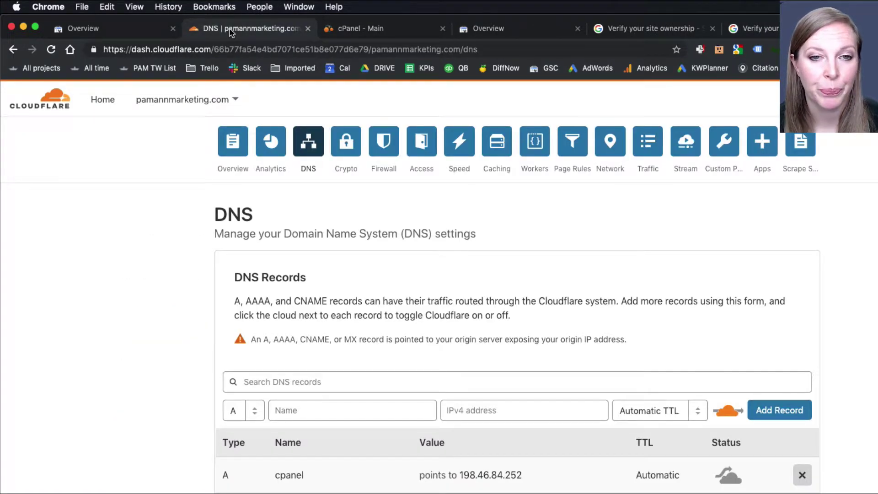
Step: Add a Cloudflare TXT record named @ containing the pasted google-site-verification string
click(494, 31)
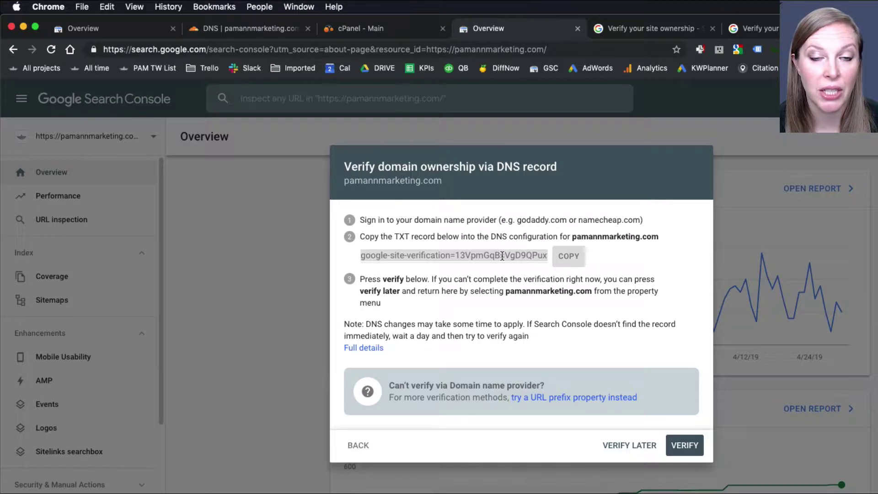
click(268, 30)
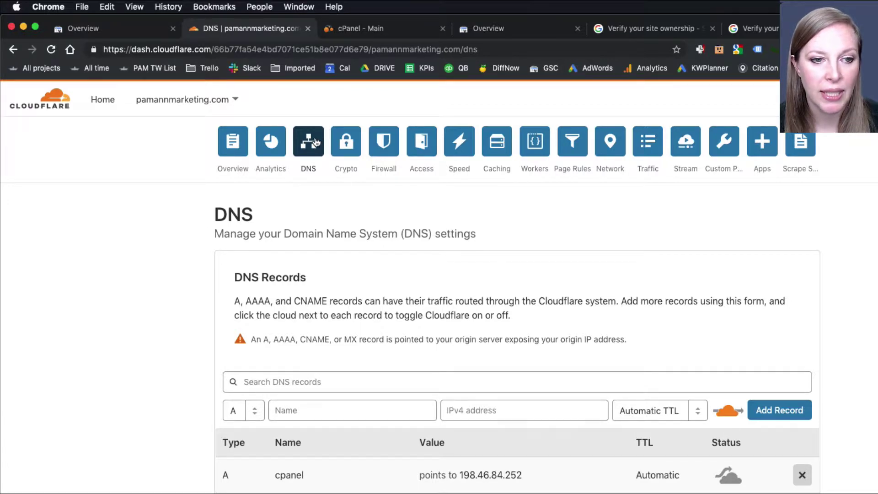
scroll(607, 317, down, 4)
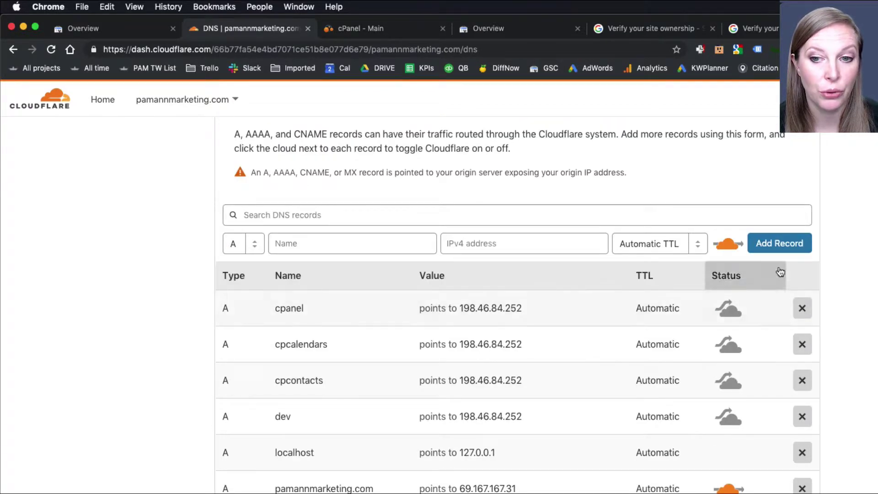
click(246, 243)
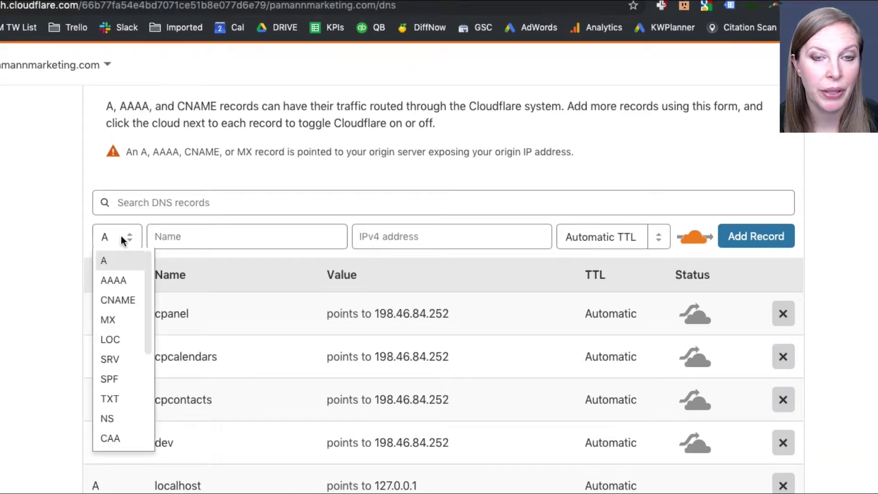
click(118, 397)
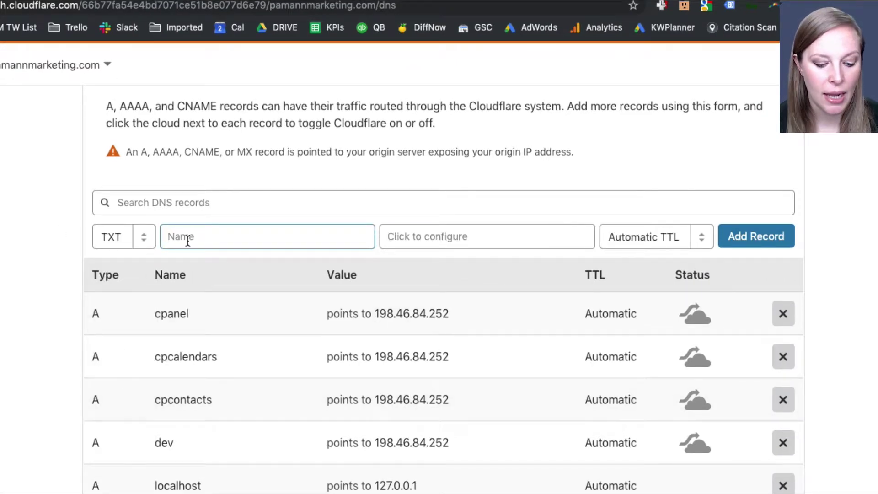
text(@)
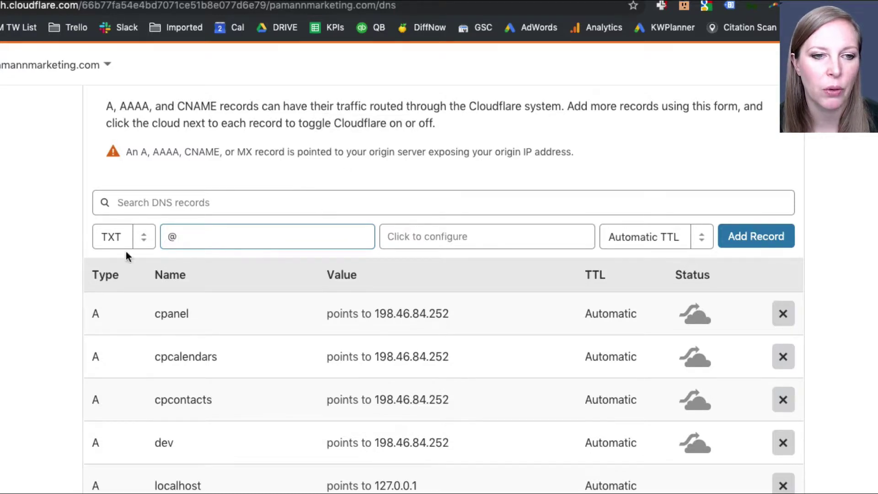
click(436, 239)
right_click(411, 285)
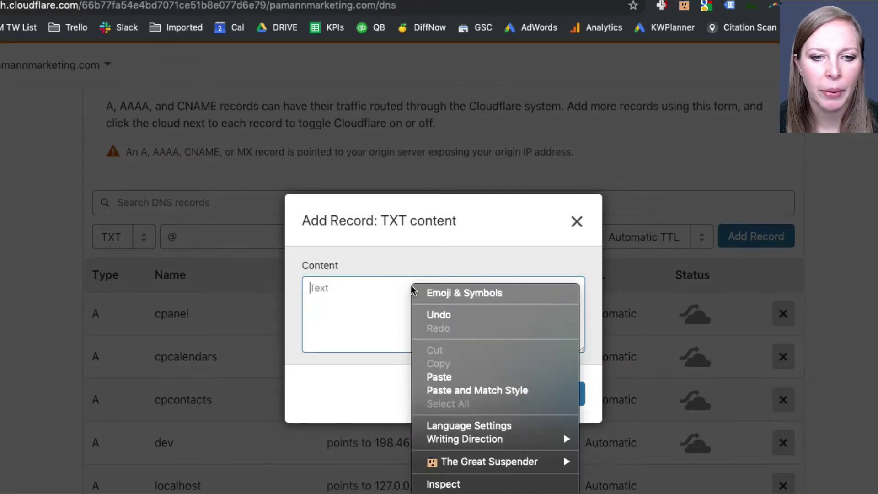
click(449, 377)
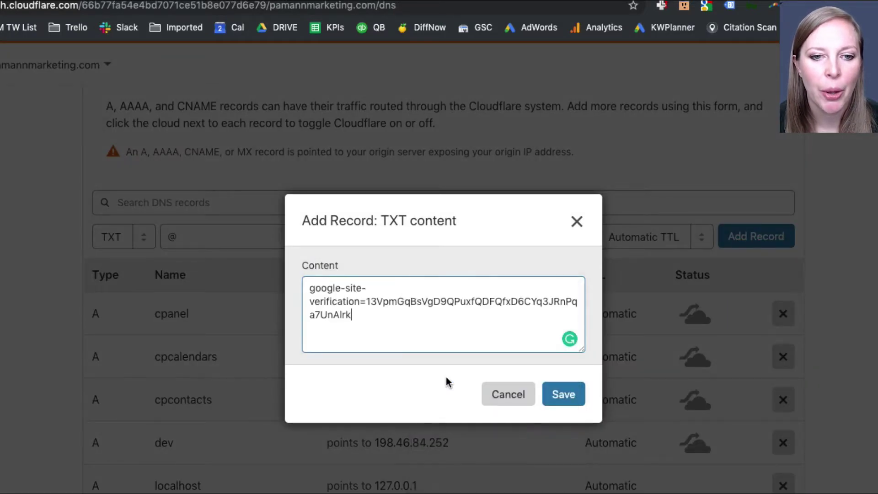
click(566, 396)
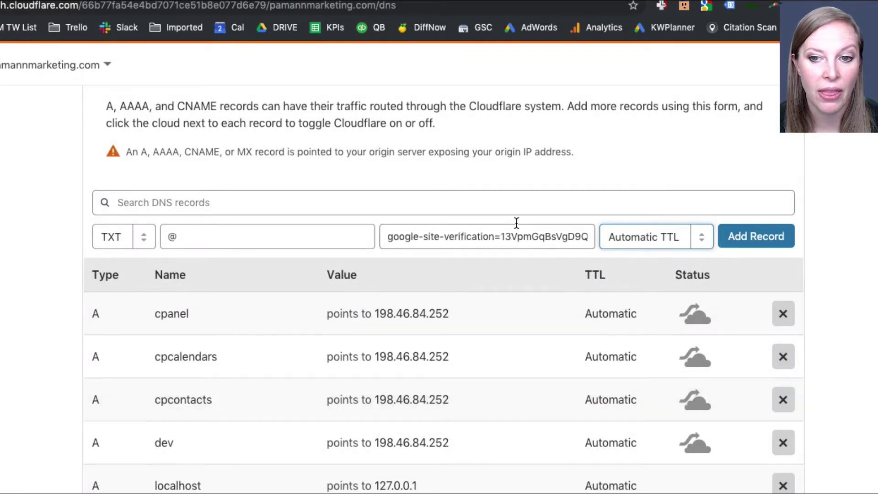
click(744, 237)
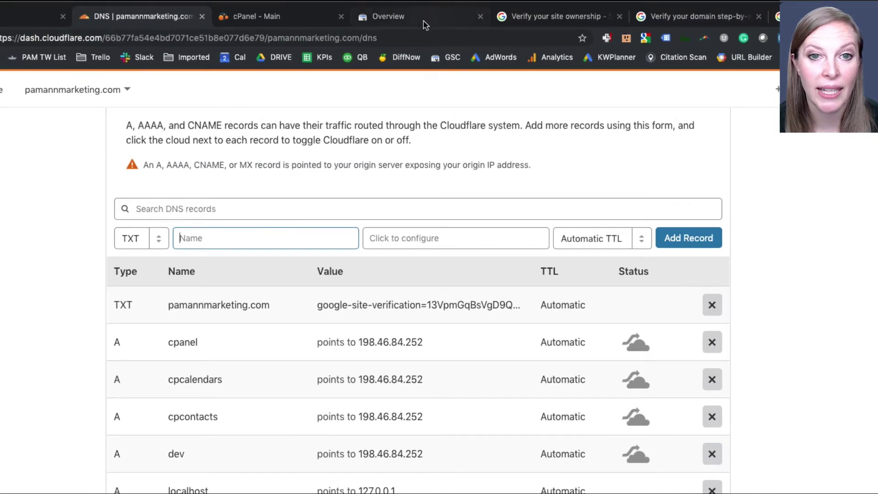
Step: Try verifying pamannmarketing.com in Search Console and dismiss the 'Ownership verification failed' message
click(424, 21)
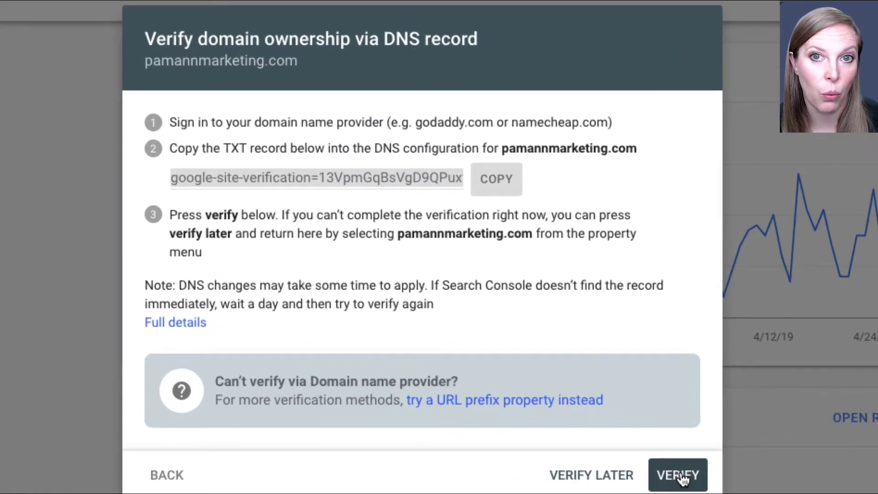
click(681, 476)
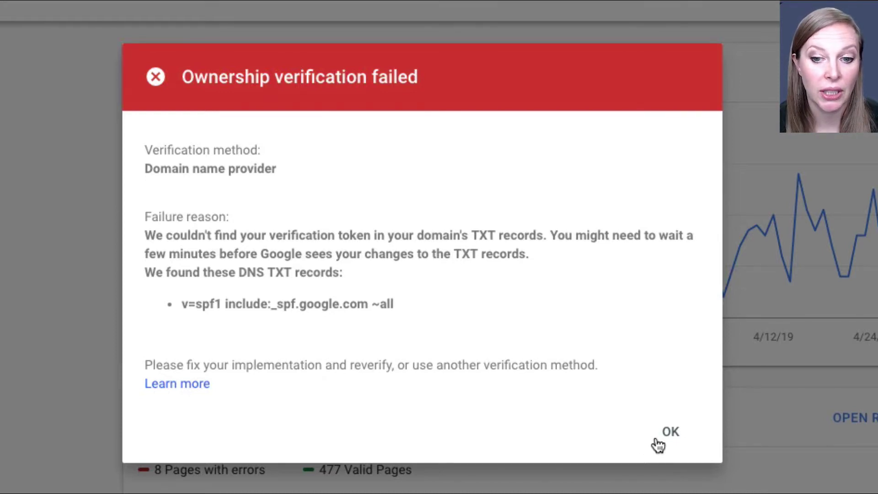
click(674, 435)
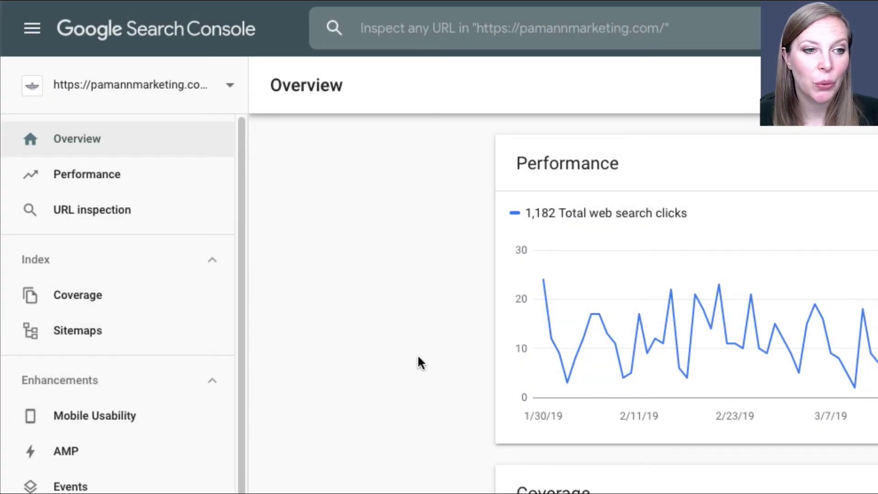
Step: Switch to the unverified pamannmarketing.com domain property to recheck its verification
click(227, 86)
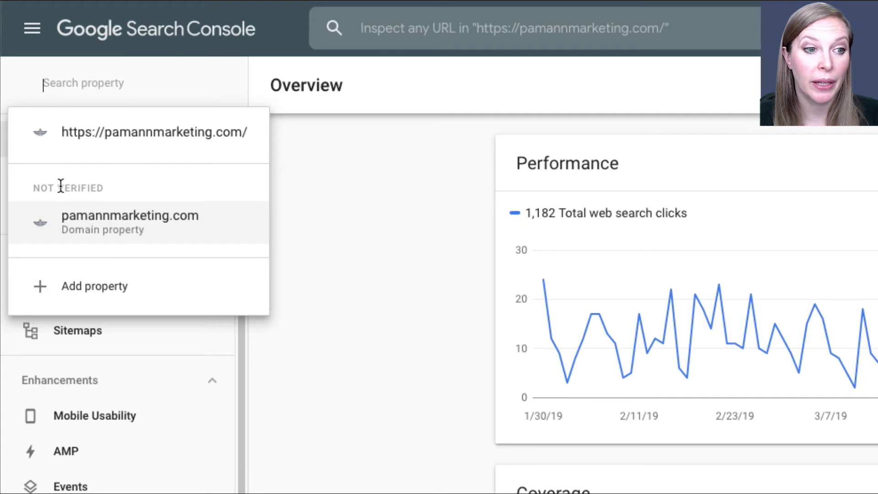
click(80, 218)
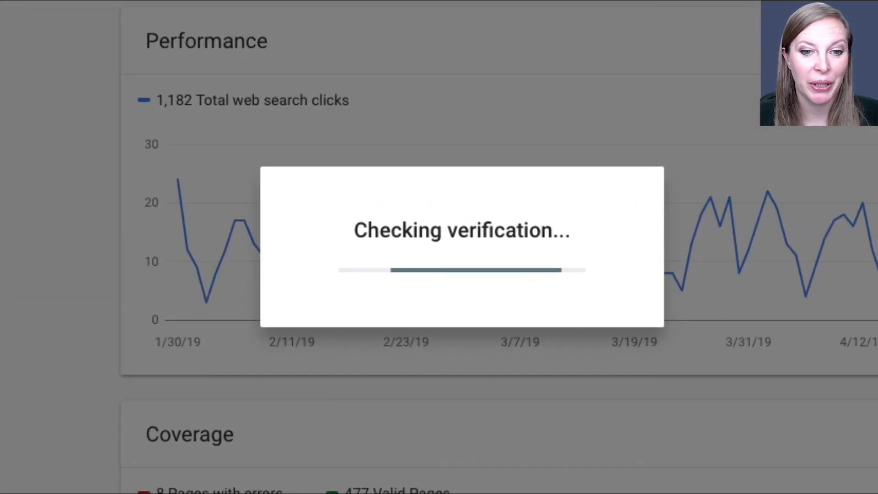